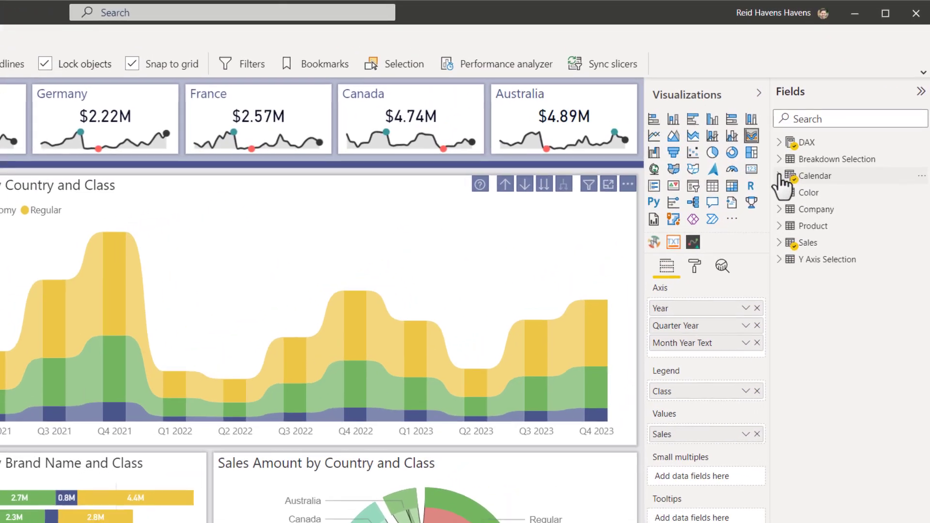
Expand the Calendar table to show Month Year Text's formula, FORMAT('Calendar'[Date], "mmm, yyyy").
left_click(837, 115)
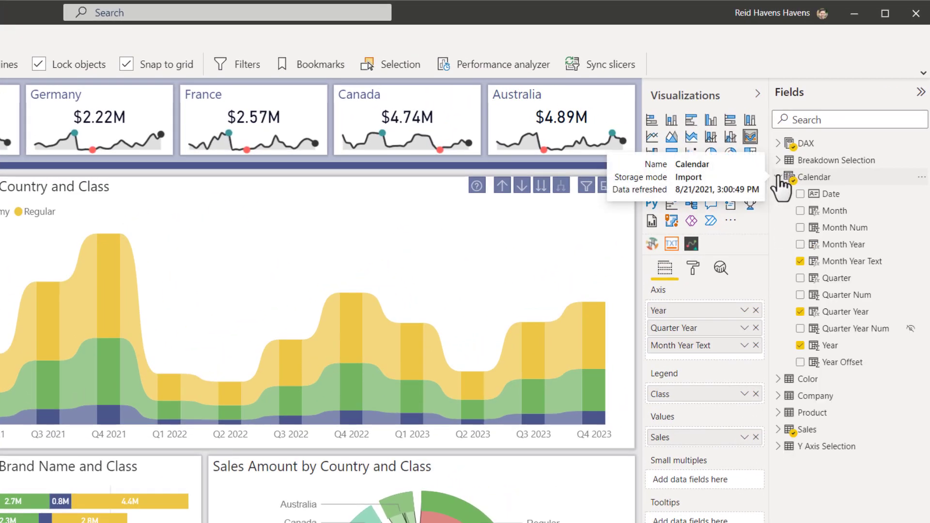
left_click(825, 266)
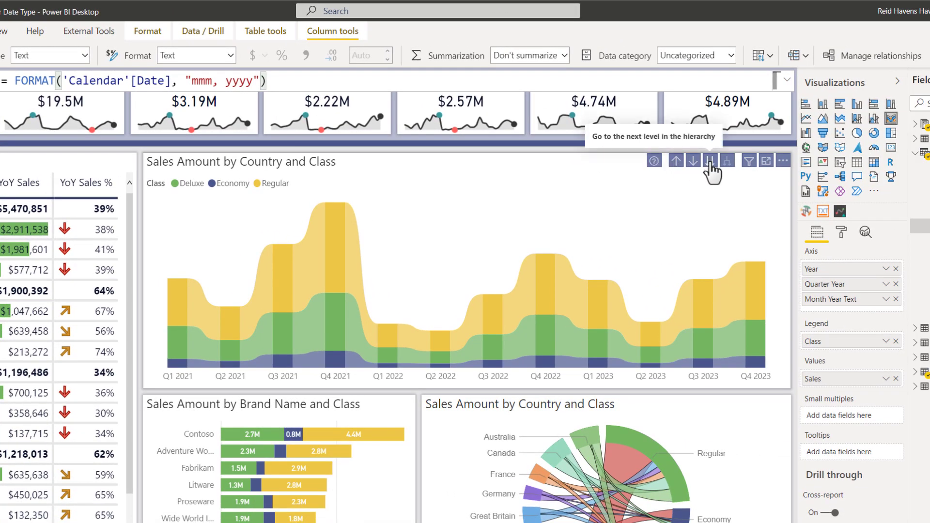
Drill the area chart down to months, labelled Jan, 2021 through Dec, 2023.
left_click(711, 161)
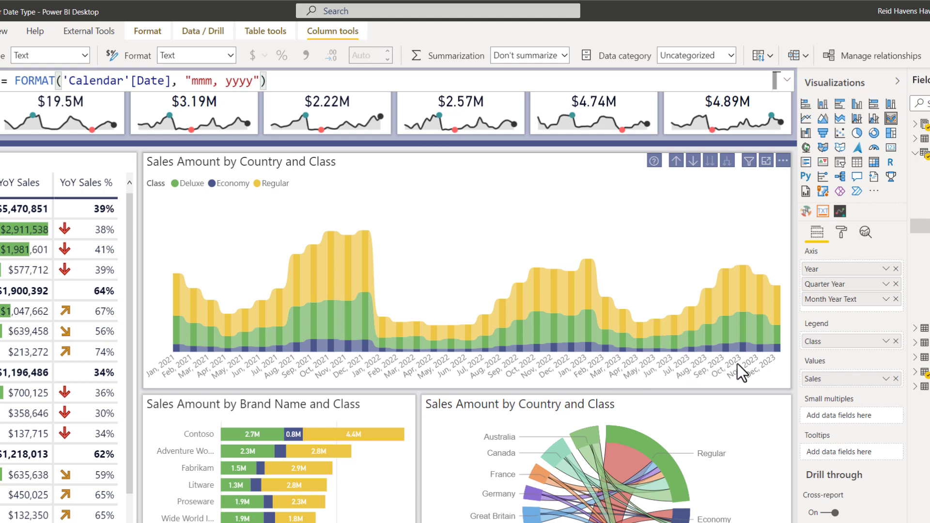
Review the area chart's X axis format settings, then reshow the Month Year Text formula.
left_click(847, 233)
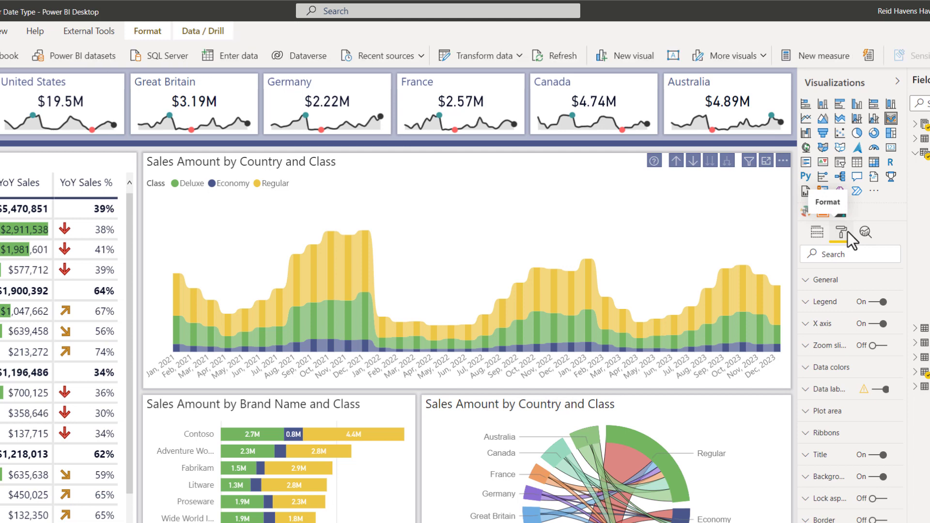
left_click(822, 324)
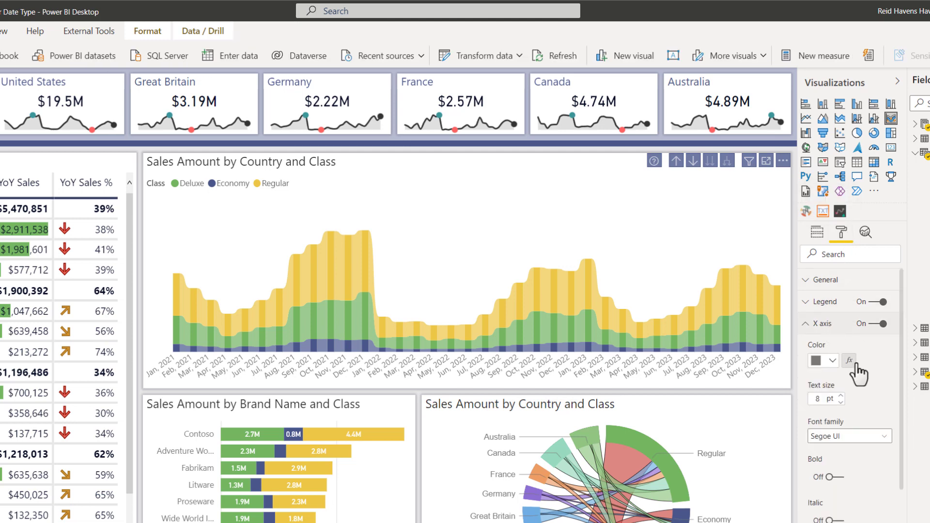
scroll(853, 371, "down", 5)
scroll(853, 371, "up", 5)
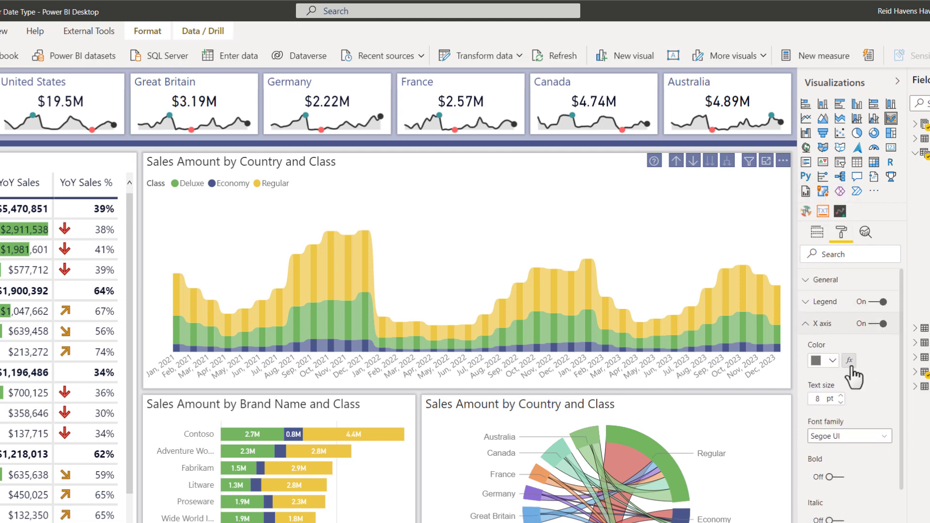
left_click(834, 325)
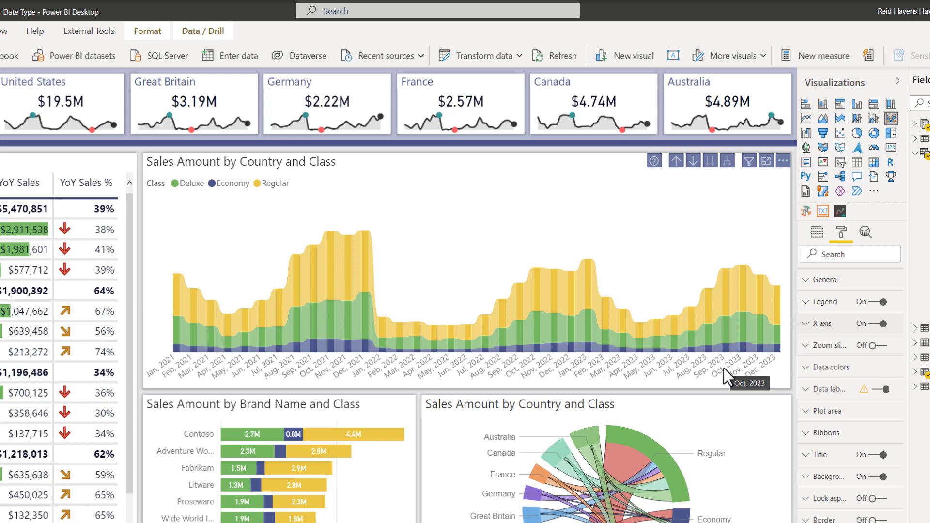
left_click(157, 31)
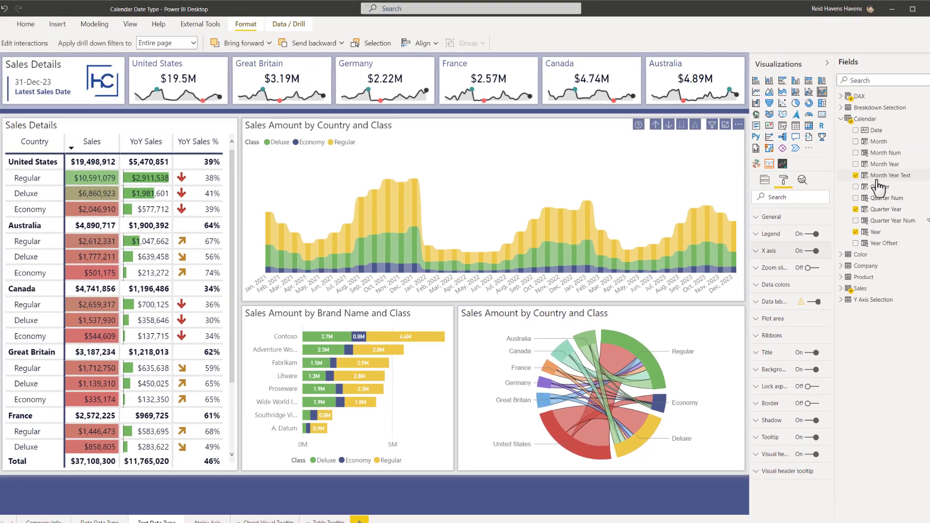
left_click(873, 170)
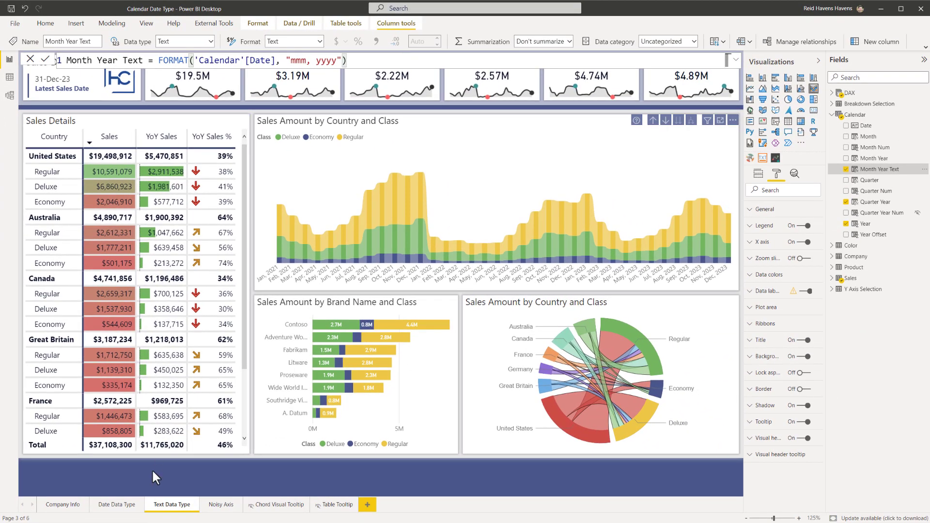
On the Date Data Type page, drill the Sales Amount by Country and Class chart to months.
left_click(125, 508)
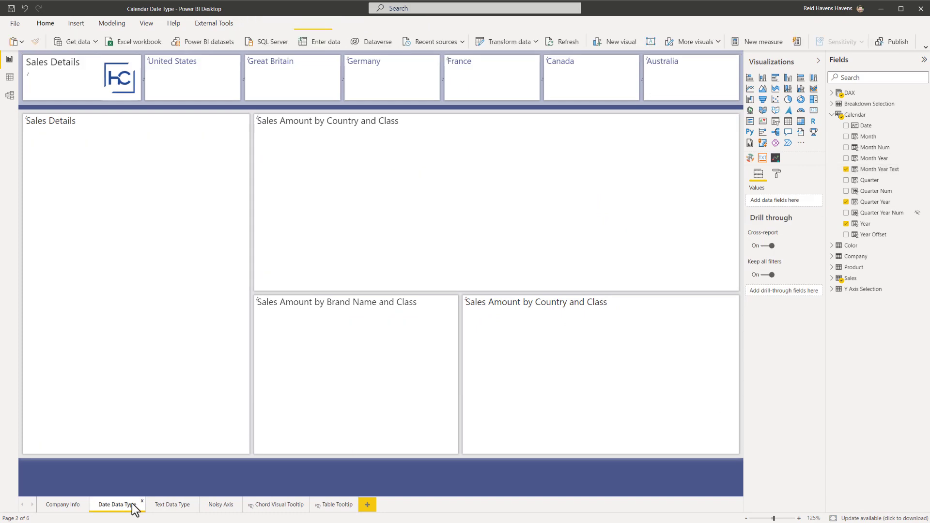
left_click(436, 116)
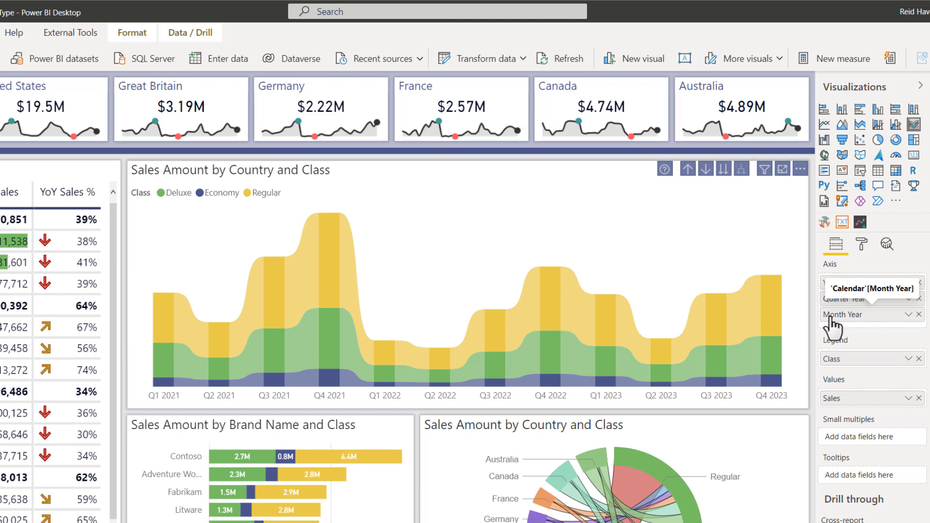
left_click(723, 170)
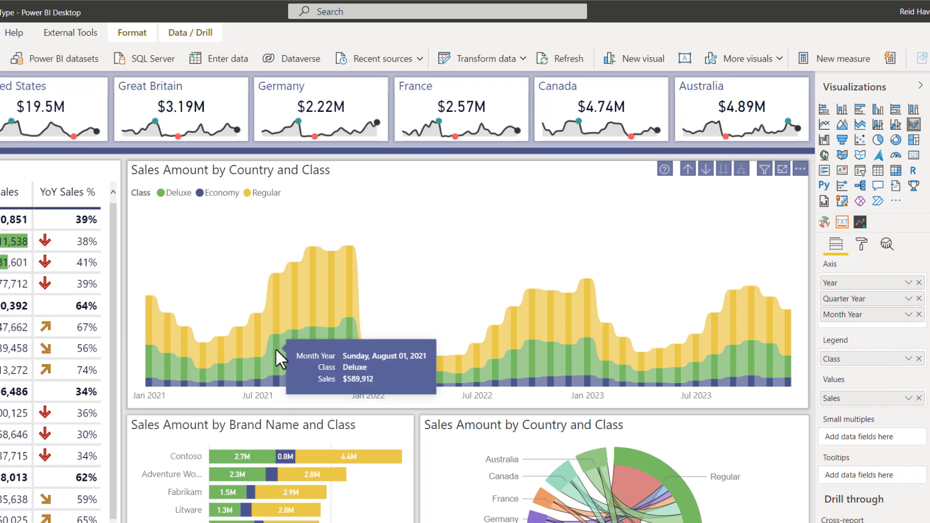
mouse_move(301, 339)
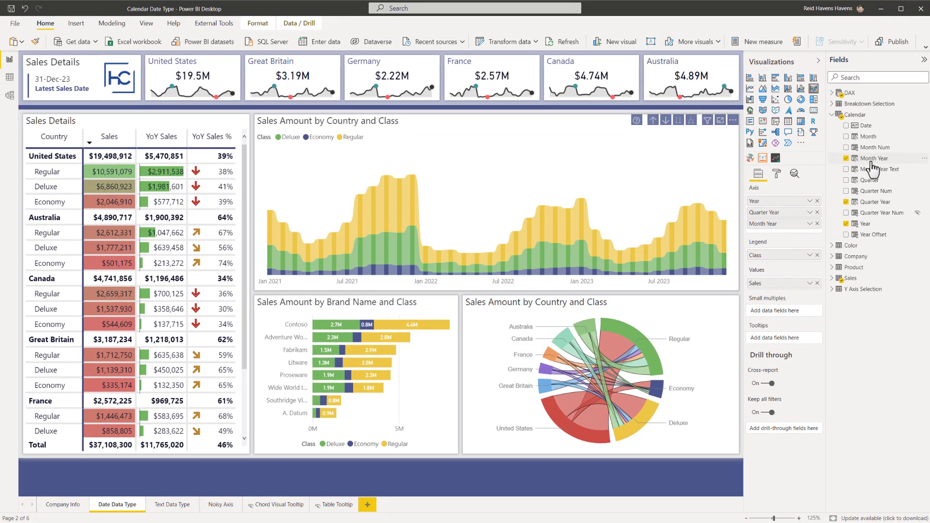
Replace the Month Year column's DAX with STARTOFMONTH('Calendar'[Date]).
left_click(873, 159)
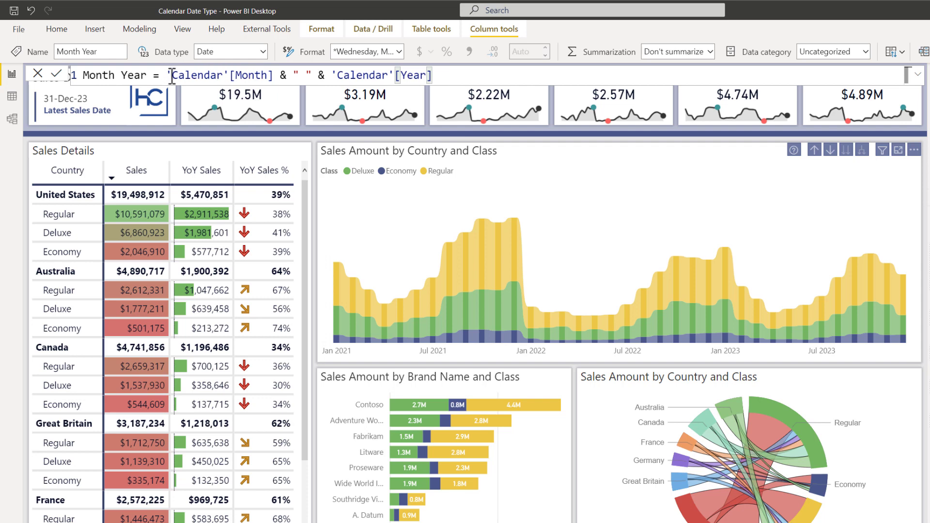
left_click_drag(169, 76, 460, 71)
type("start")
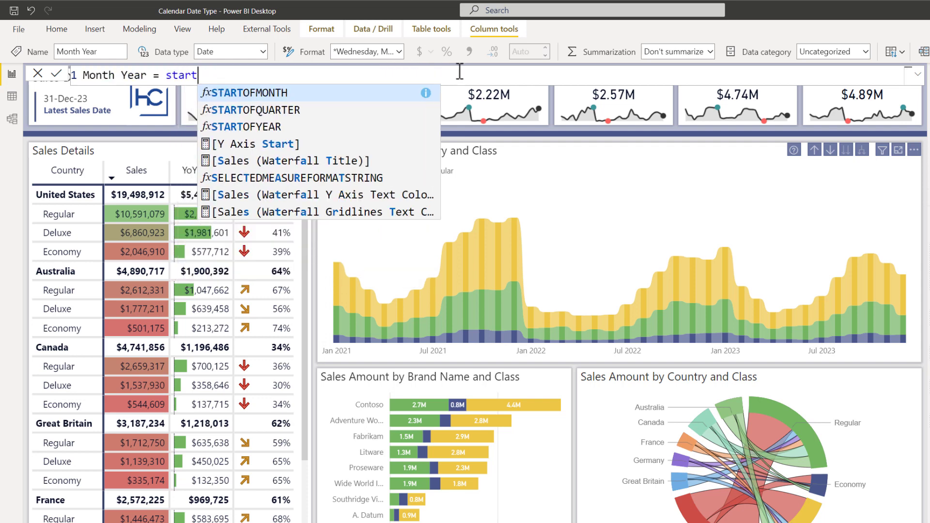
key("Tab")
type("date")
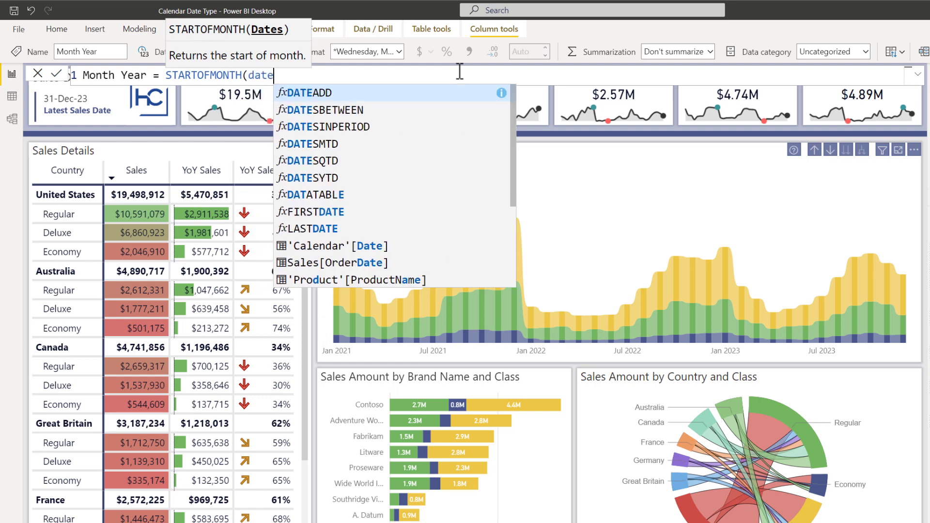
left_click(391, 245)
type(")")
key("Return")
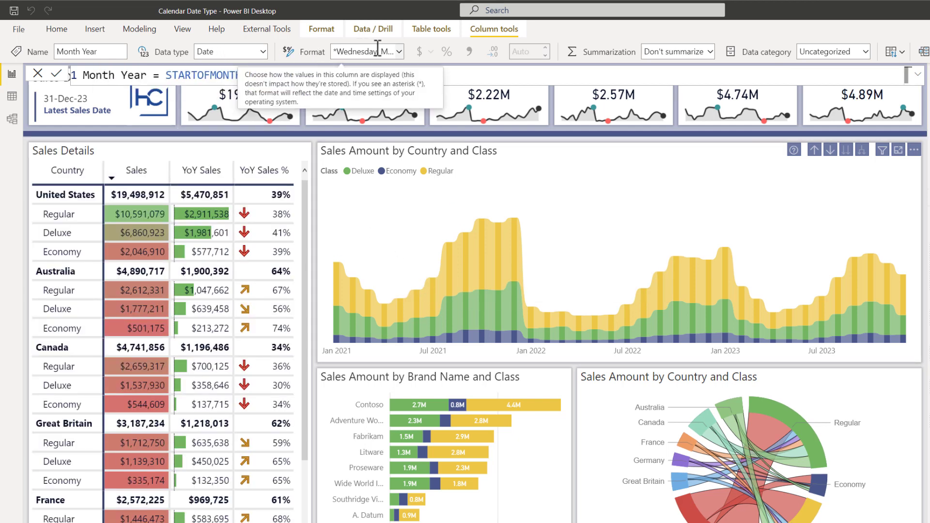
Format the Month Year column as March 2001 (mmmm yyyy).
left_click(399, 51)
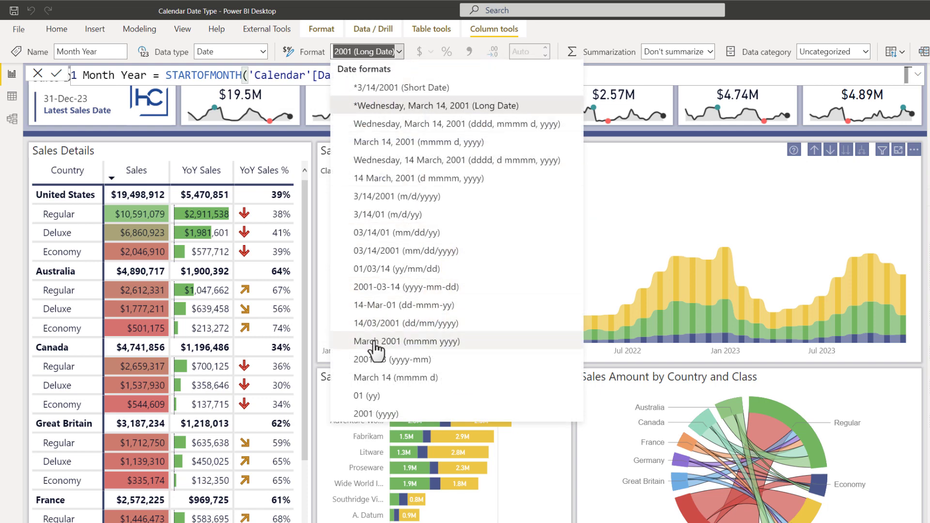
left_click(415, 343)
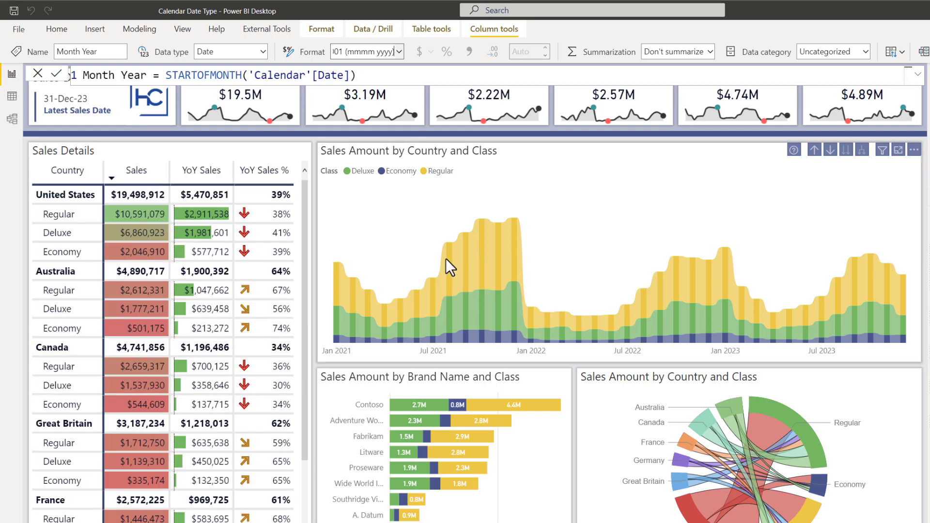
mouse_move(452, 261)
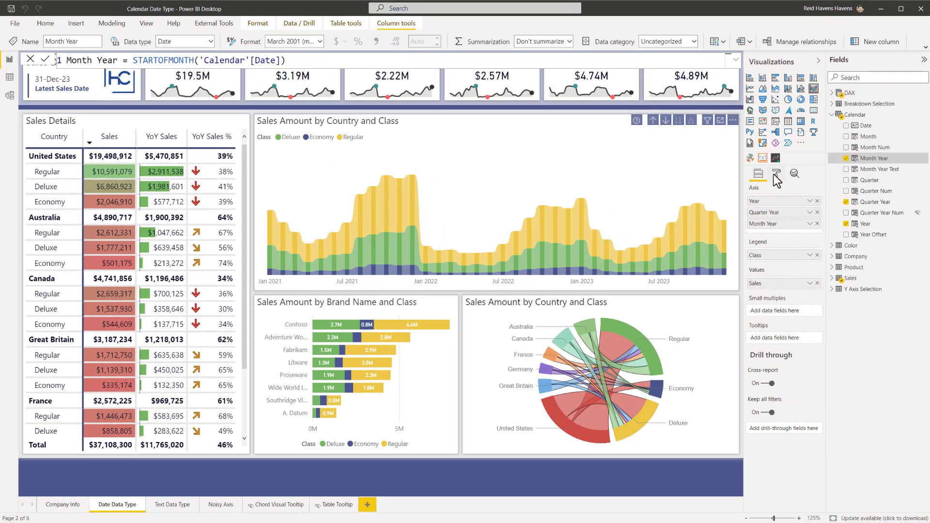
Switch the X axis to categorical and back to continuous, then drill up to quarters.
left_click(787, 176)
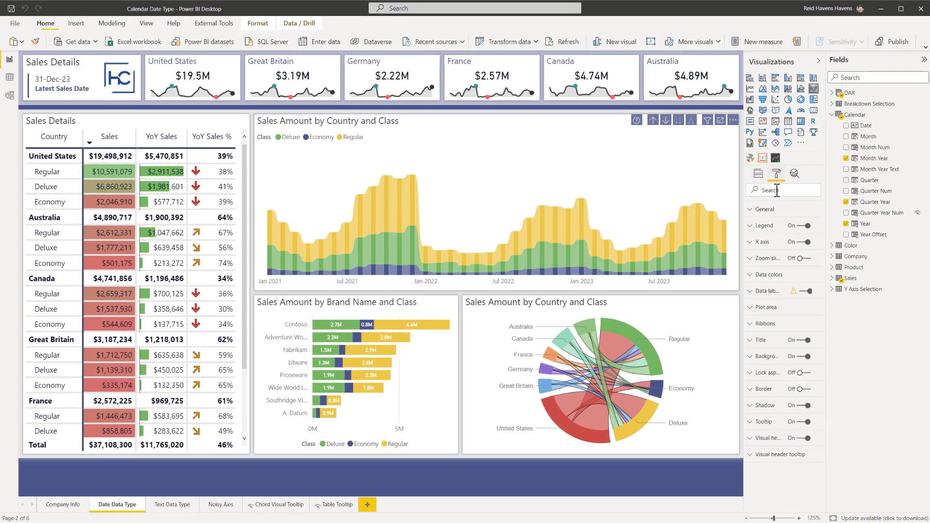
left_click(771, 244)
left_click(760, 267)
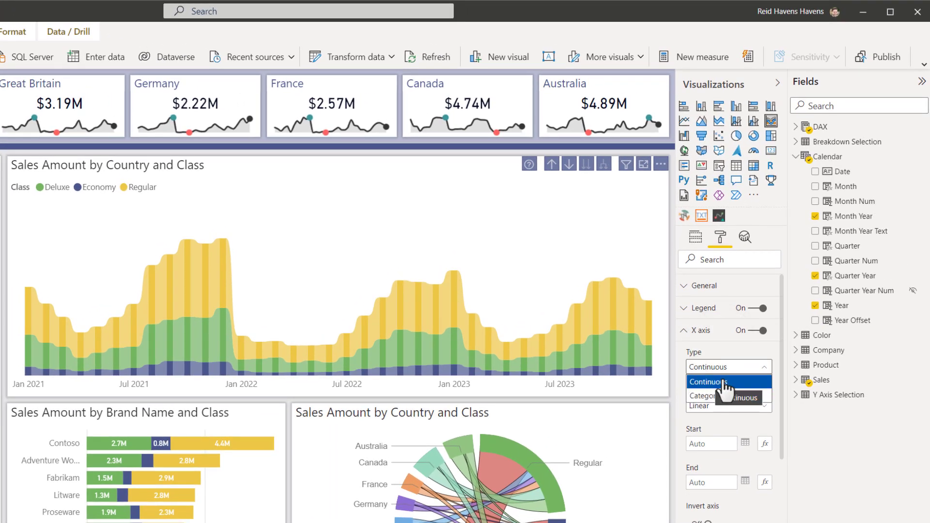
left_click(699, 398)
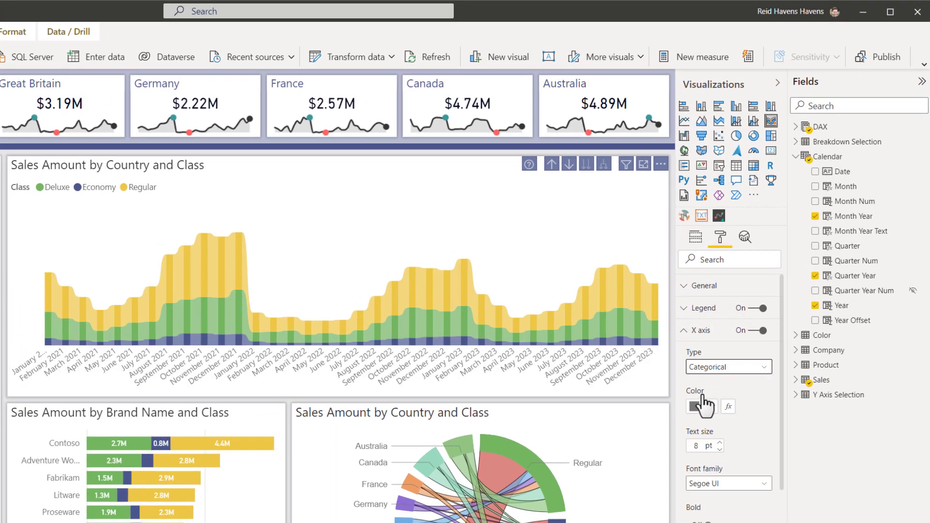
left_click(707, 367)
left_click(708, 382)
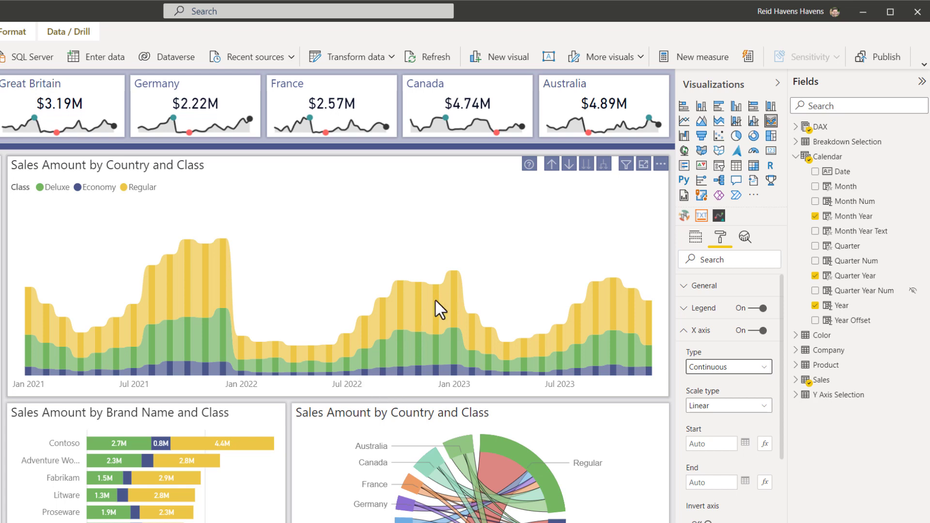
left_click(551, 165)
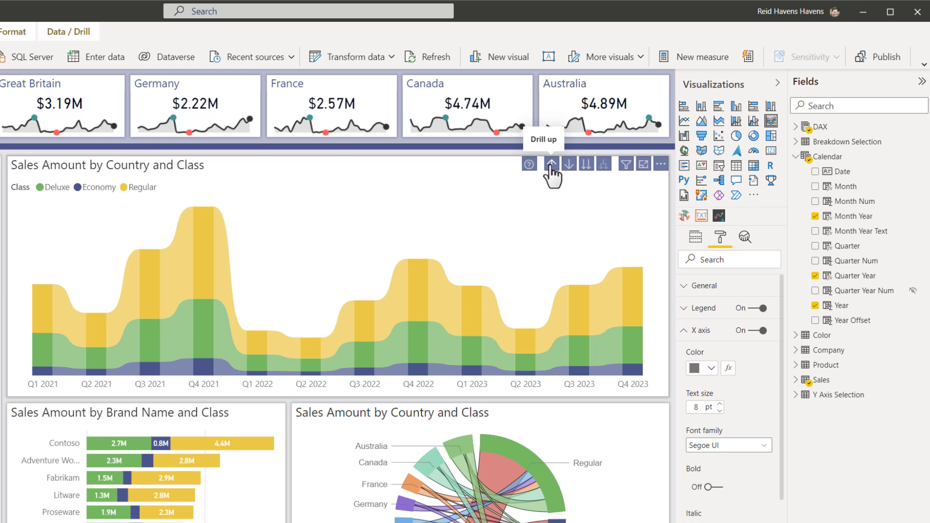
Drill the chart up to years, then expand it back through quarters to months.
left_click(551, 164)
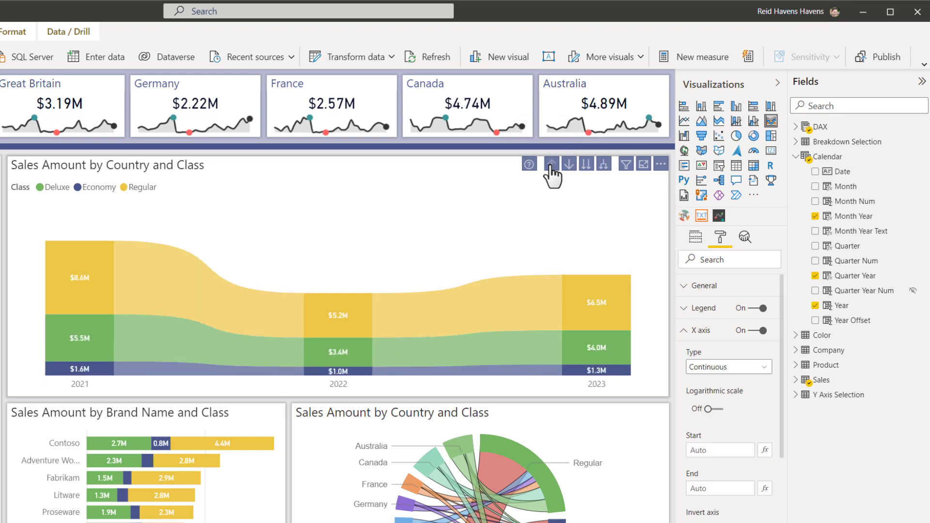
left_click(587, 166)
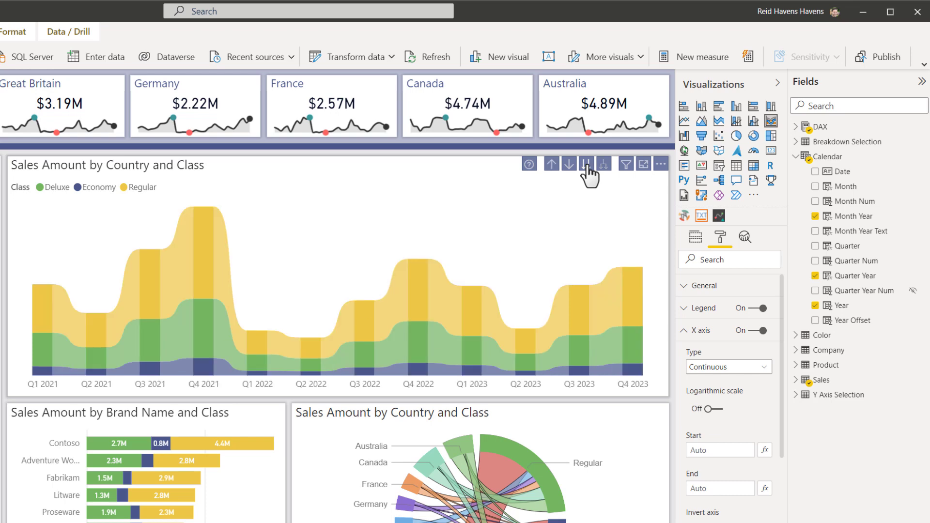
left_click(696, 243)
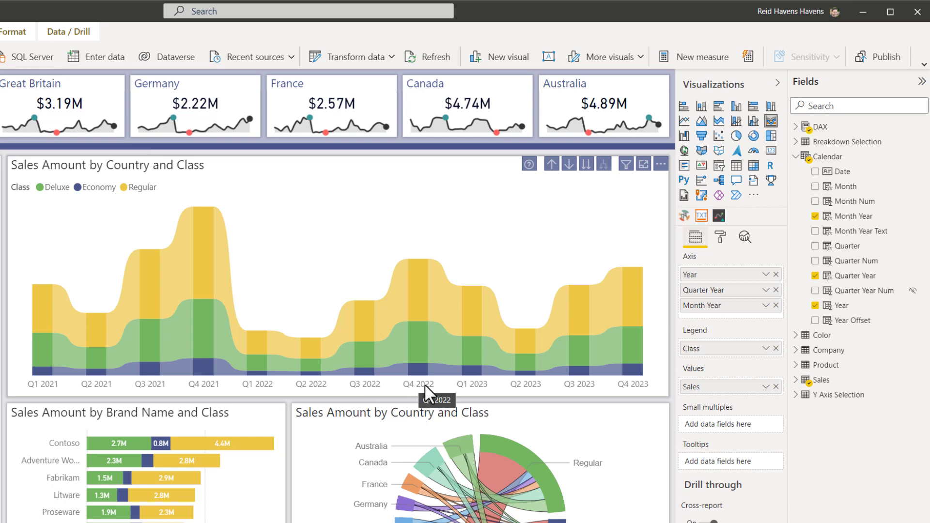
left_click(588, 165)
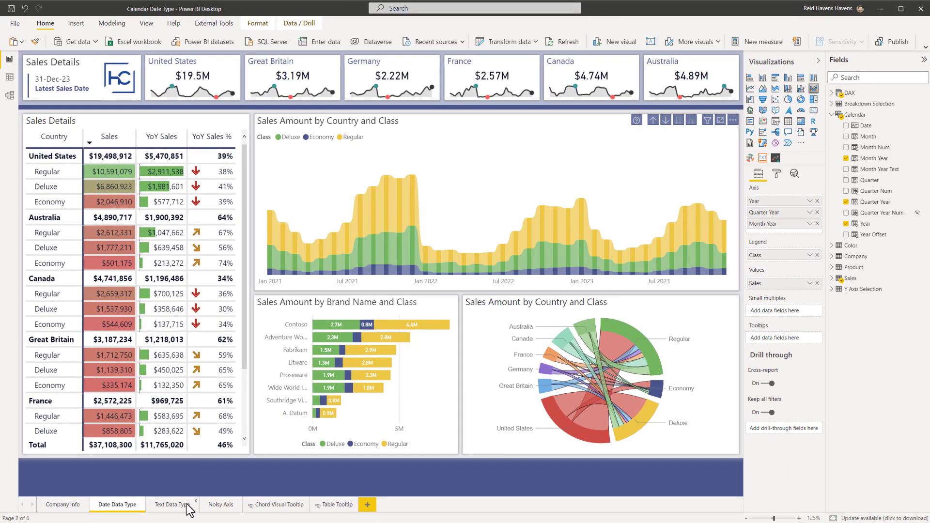
On the Noisy Axis page, roll the sales area chart up from months to years.
left_click(218, 505)
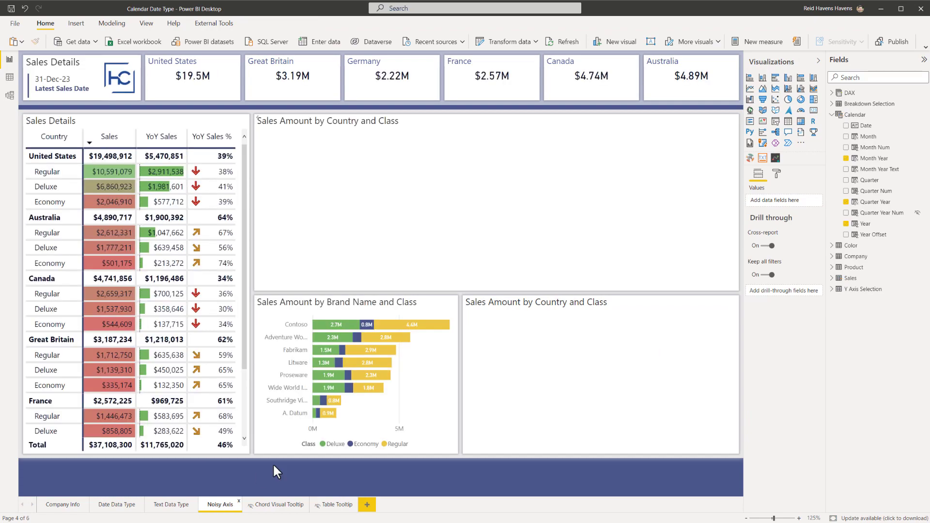
left_click(420, 122)
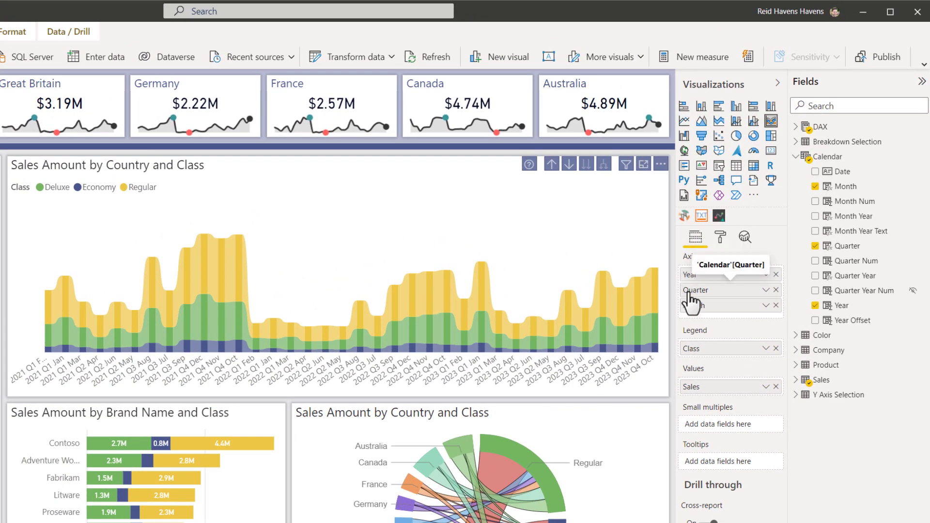
left_click(553, 164)
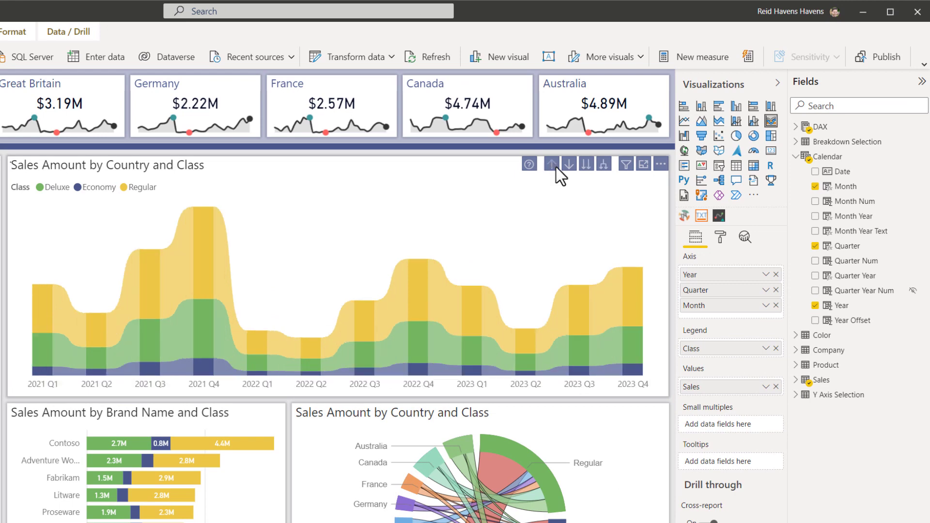
left_click(554, 166)
Compare combined quarters, months and expanded year-quarter-month views, ending on yearly totals.
left_click(587, 166)
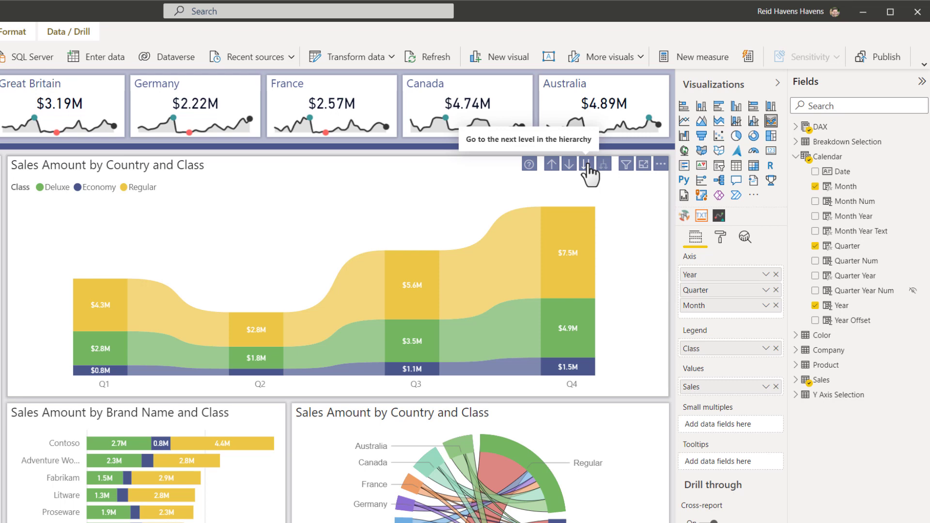
left_click(586, 166)
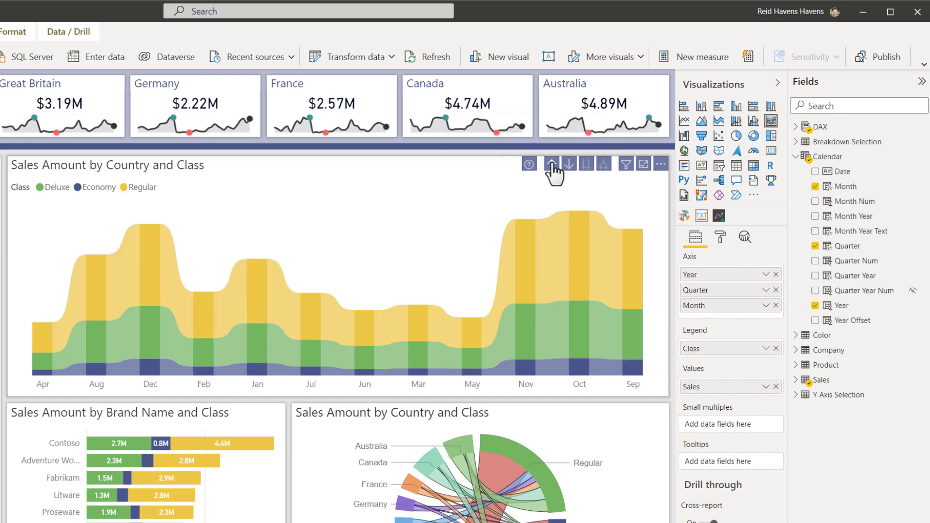
left_click(552, 165)
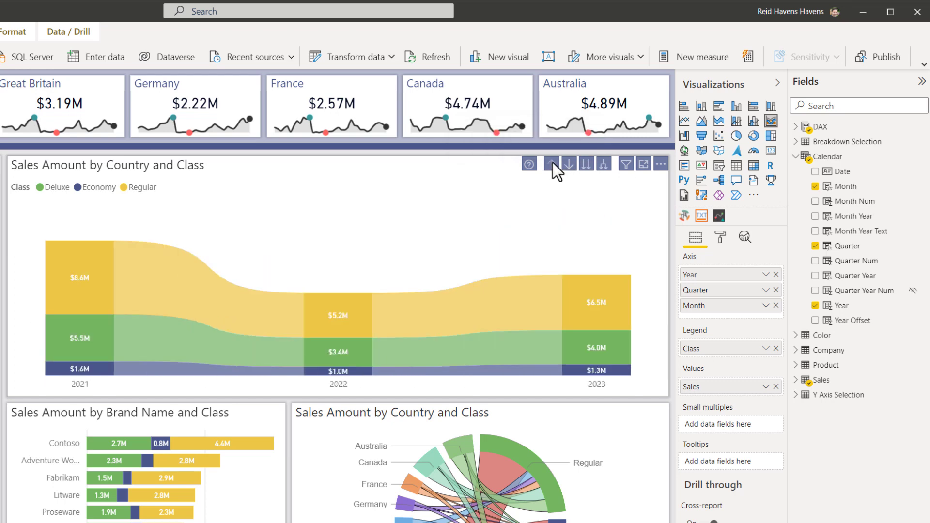
left_click(603, 165)
left_click(603, 167)
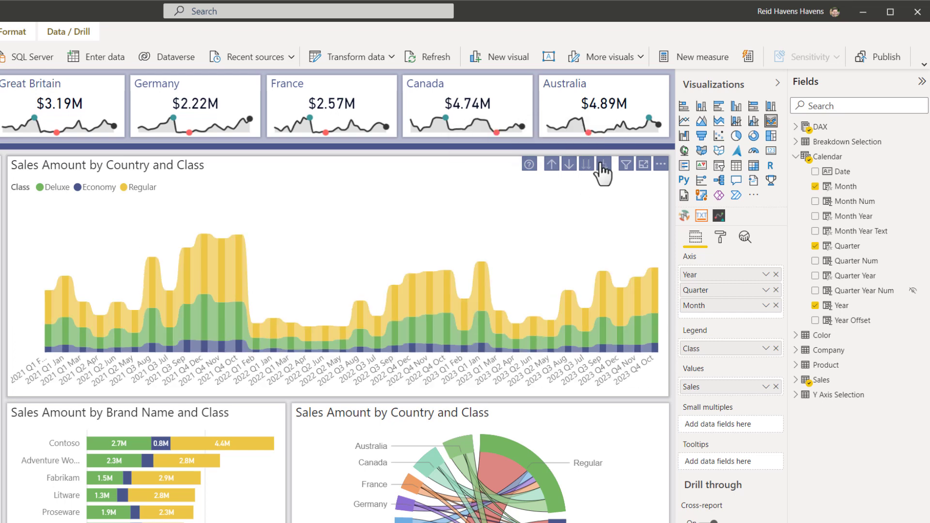
left_click(552, 165)
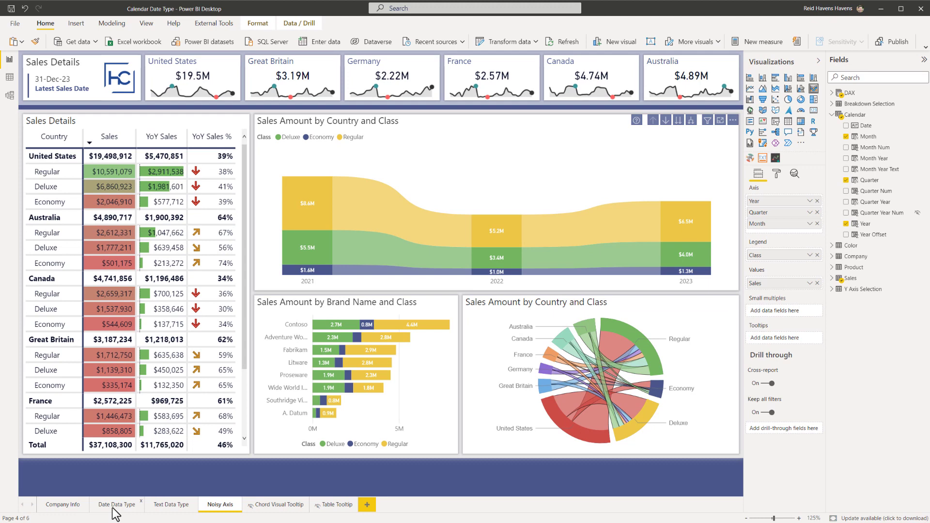
On the Date Data Type page, roll the sales area chart up to years.
left_click(114, 507)
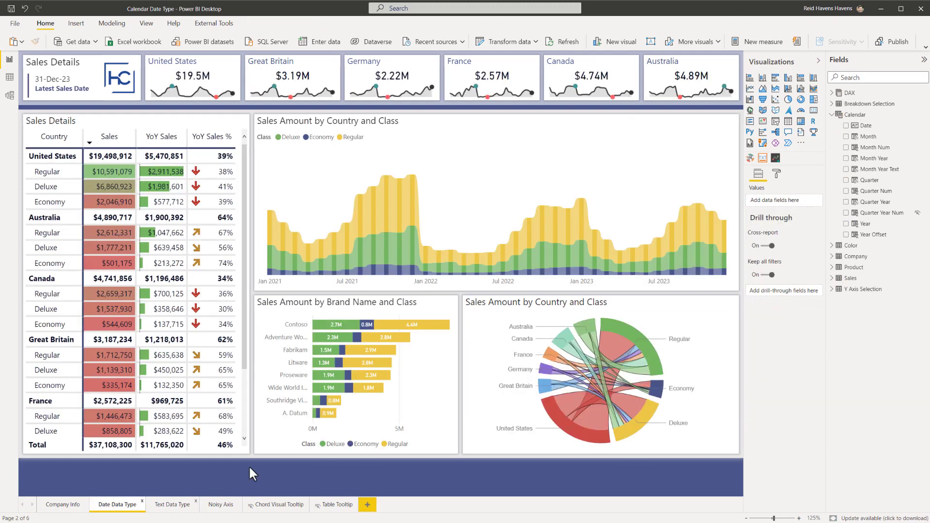
left_click(667, 139)
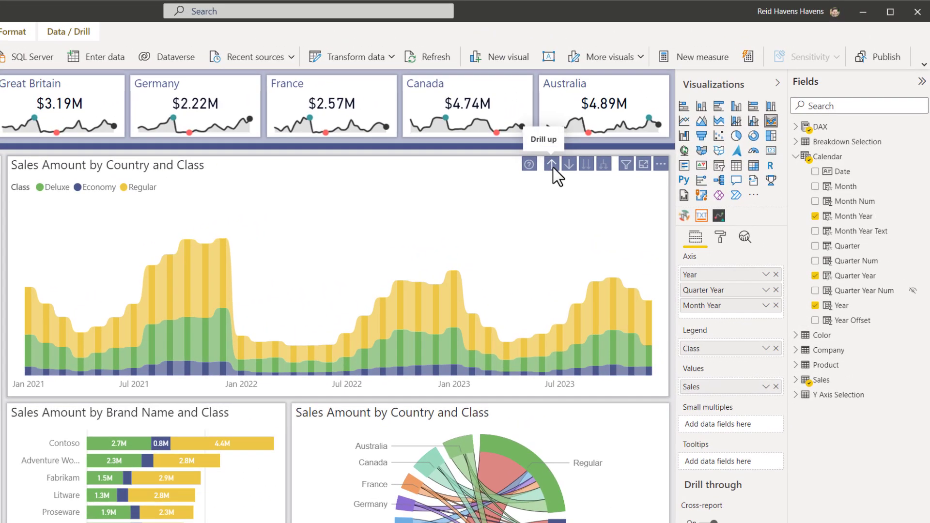
left_click(553, 168)
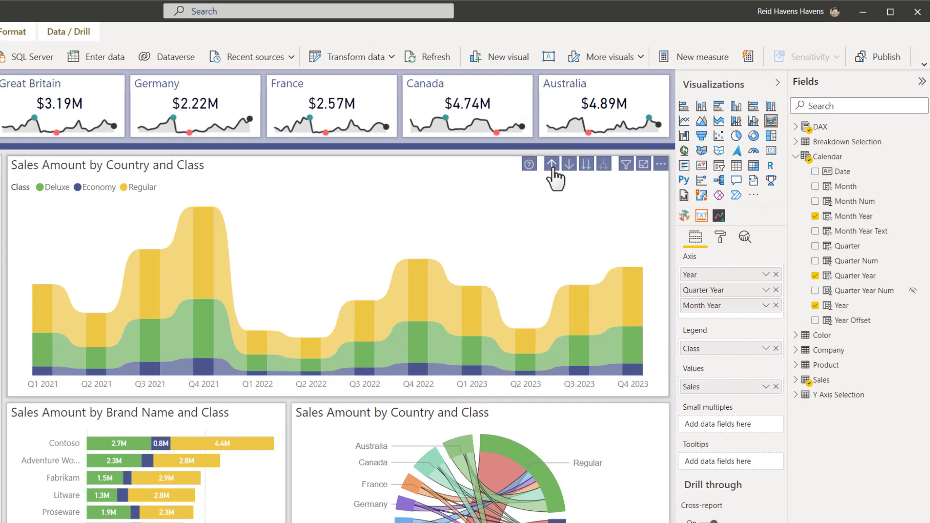
left_click(552, 166)
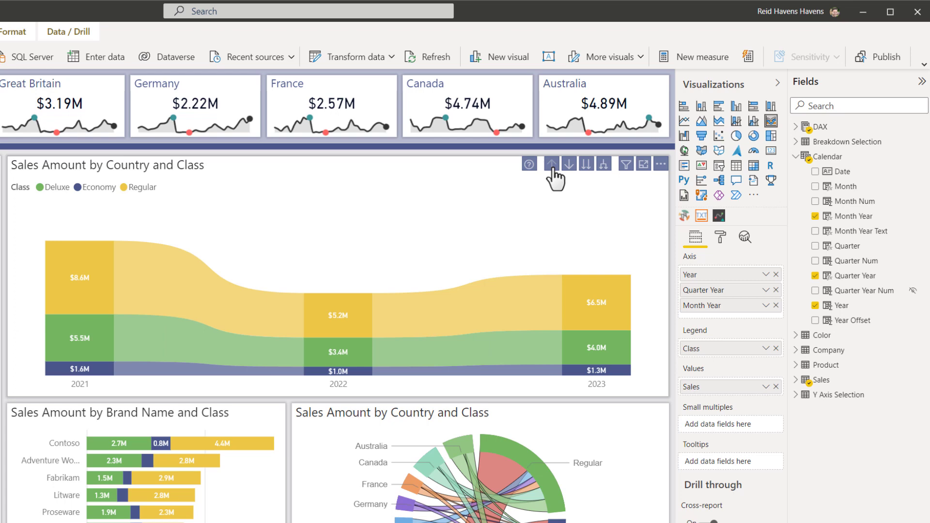
View the Quarter Year formula, then expand the chart back to the continuous monthly axis.
left_click(843, 307)
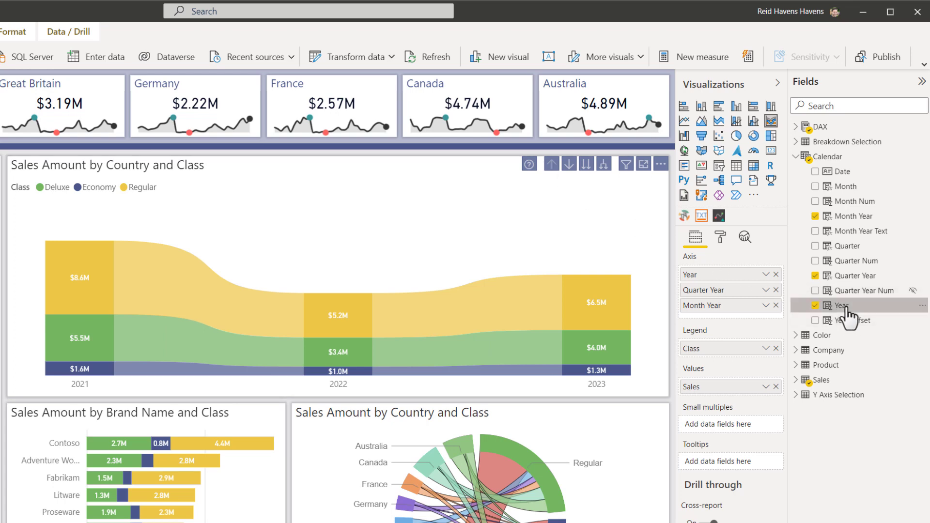
left_click(849, 277)
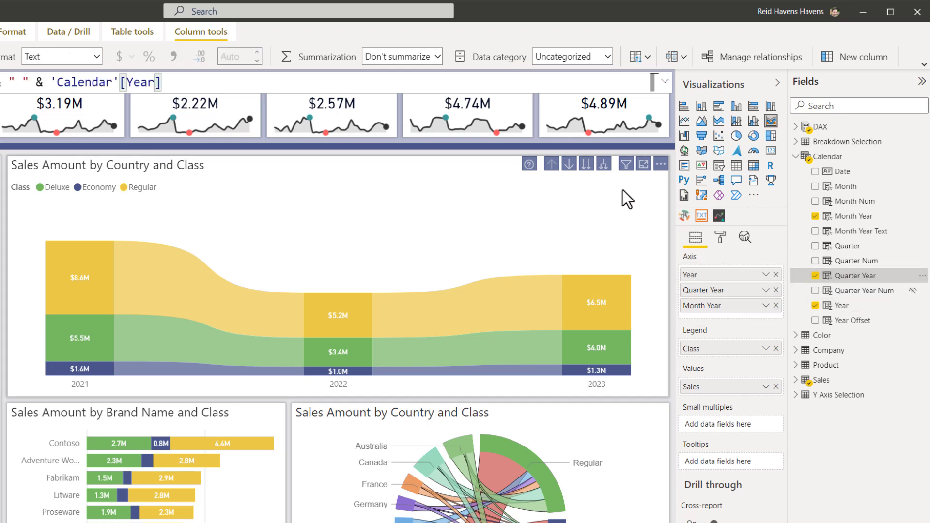
left_click(586, 165)
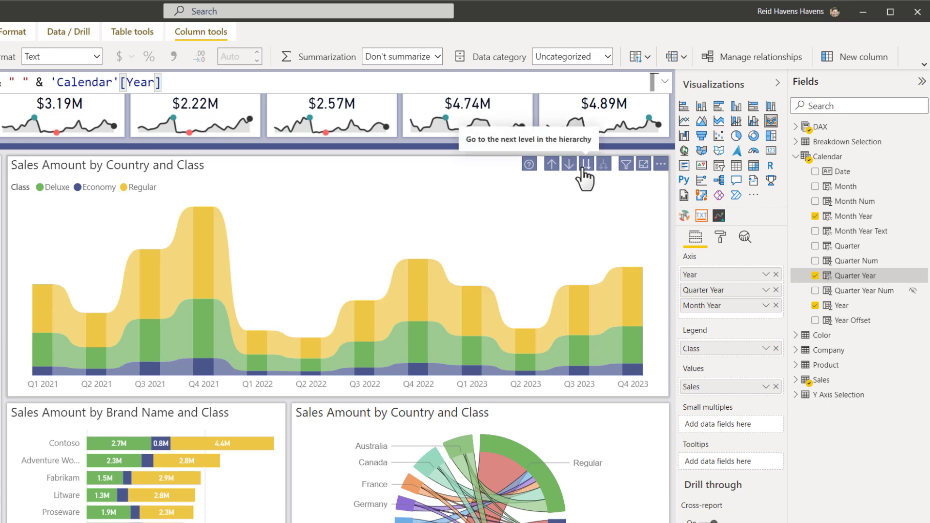
left_click(586, 165)
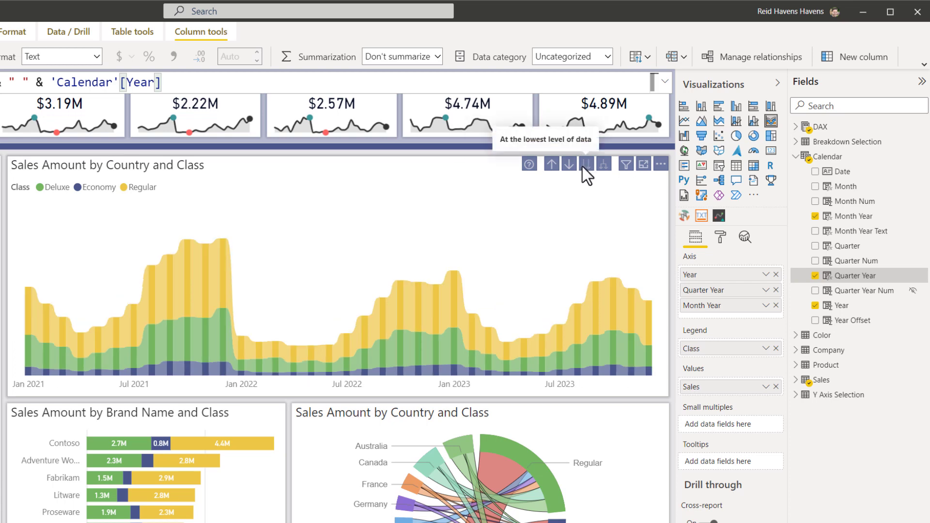